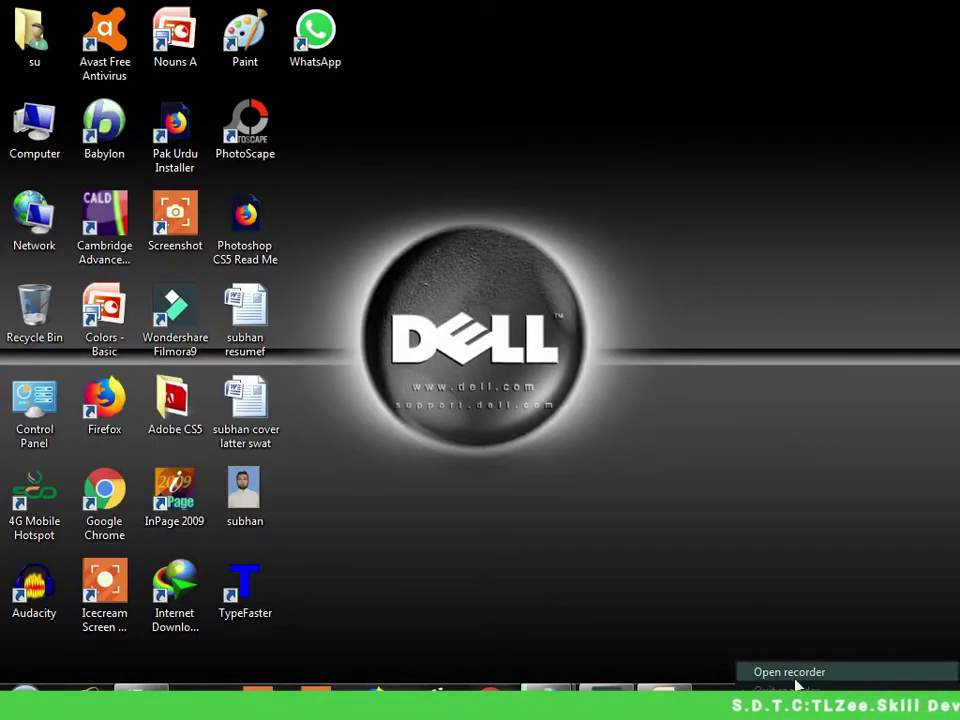
Open the screen recorder's control panel from its tray icon while recording continues.
{"action": "left_click", "coordinate": [795, 676]}
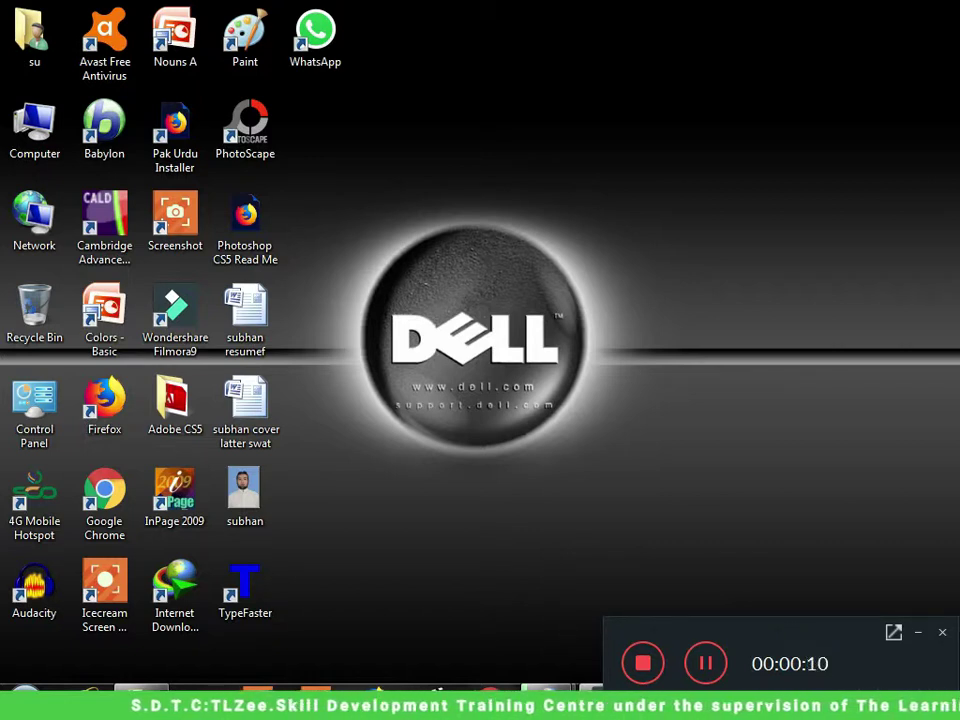
Restore the 'computer class' PowerPoint presentation from its taskbar preview.
{"action": "left_click", "coordinate": [553, 513]}
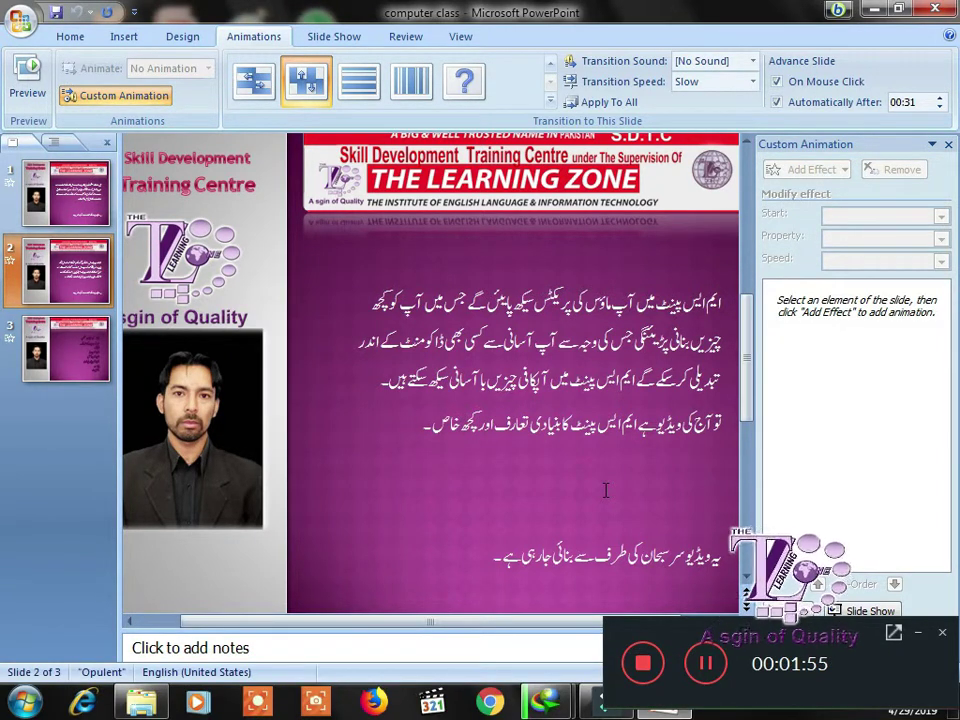
Close the 'computer class' PowerPoint window.
{"action": "left_click", "coordinate": [932, 8]}
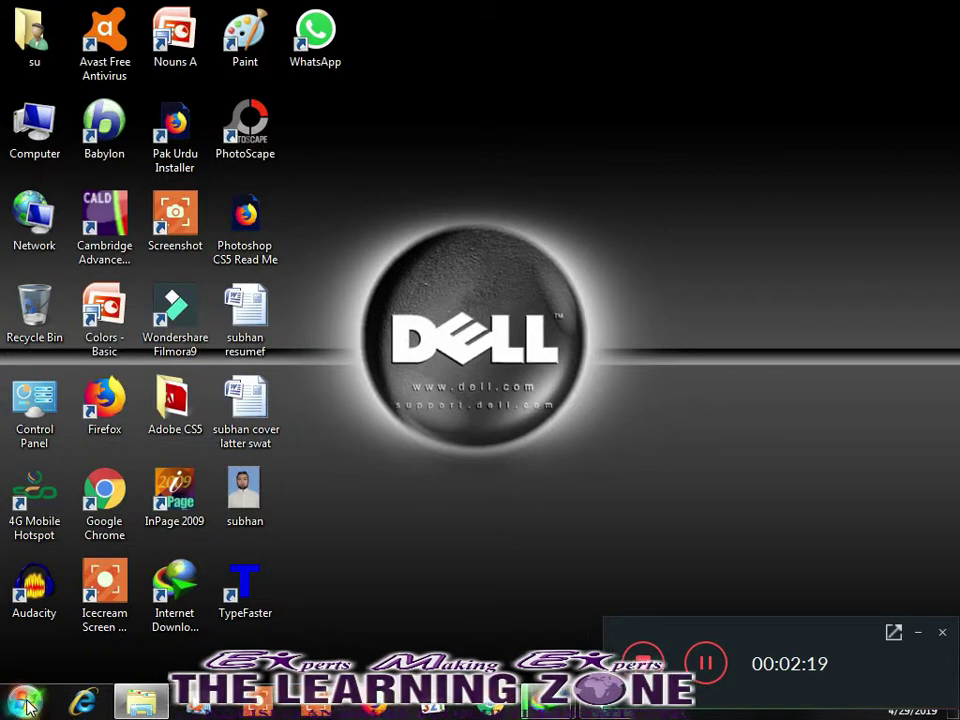
Launch Paint via Start > All Programs > Accessories.
{"action": "left_click", "coordinate": [24, 703]}
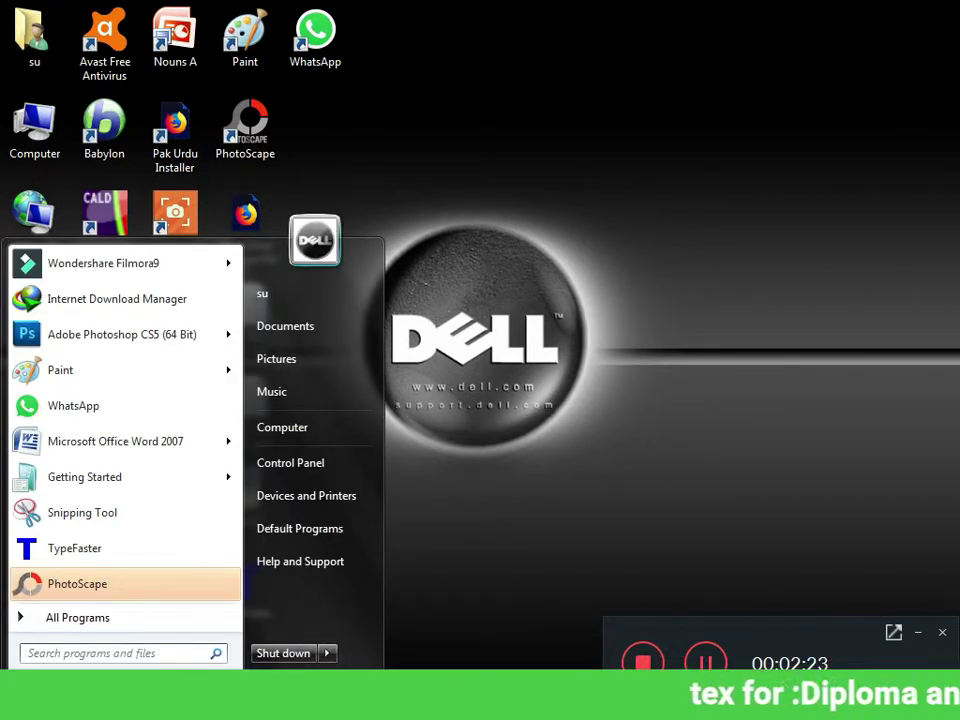
{"action": "left_click", "coordinate": [68, 620]}
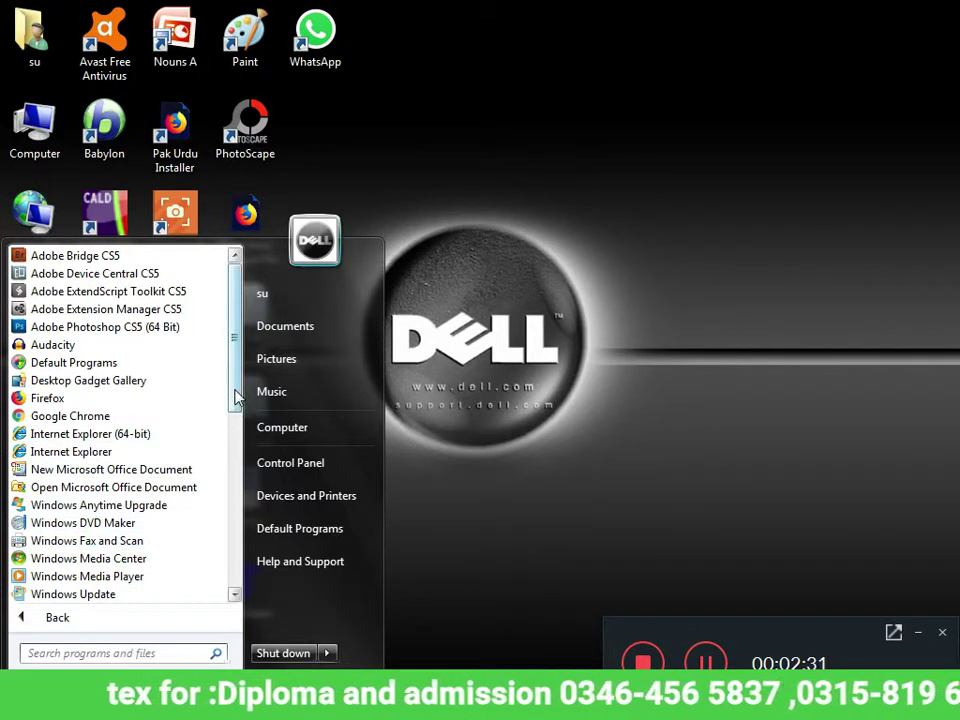
{"action": "left_click_drag", "start_coordinate": [236, 392], "coordinate": [236, 439]}
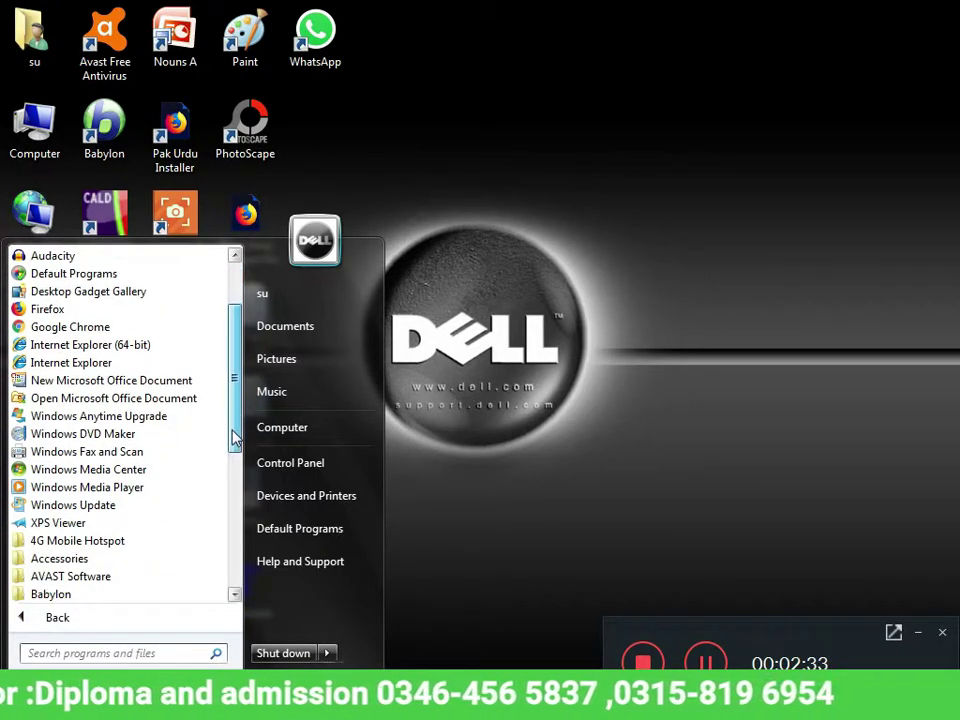
{"action": "left_click", "coordinate": [70, 562]}
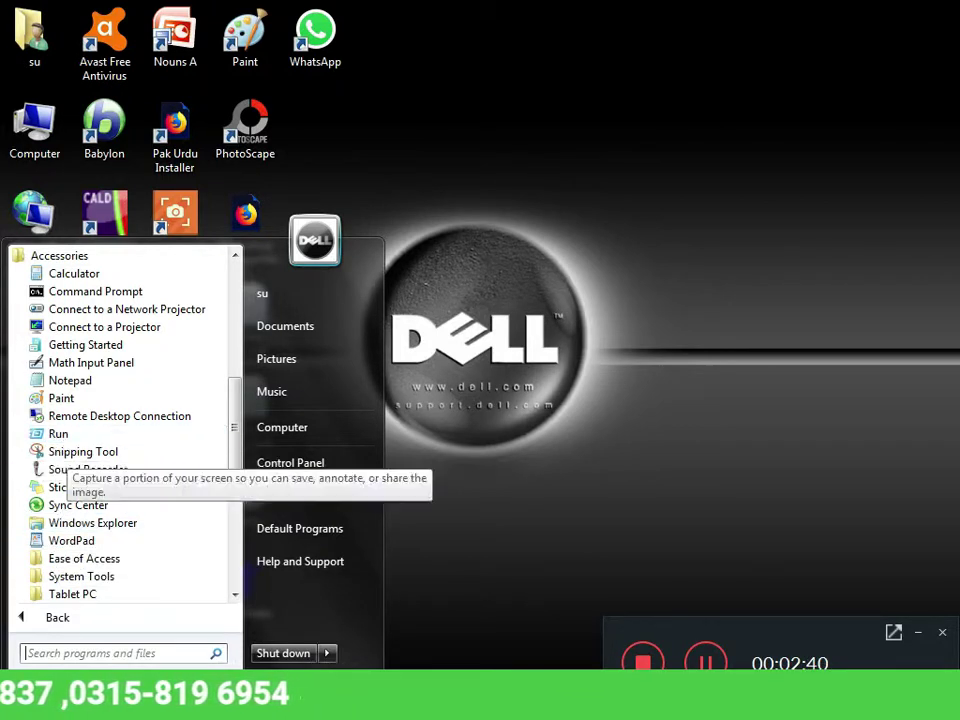
{"action": "left_click", "coordinate": [62, 400]}
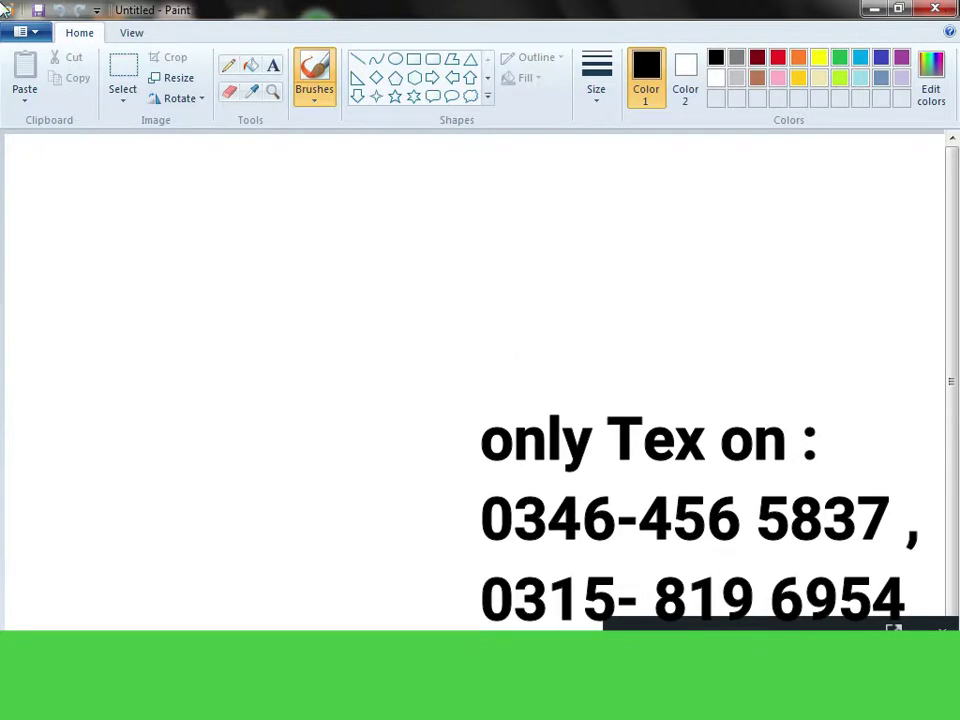
Close Paint, relaunch it by searching 'paint' in the Start menu, then close it again.
{"action": "left_click", "coordinate": [938, 11]}
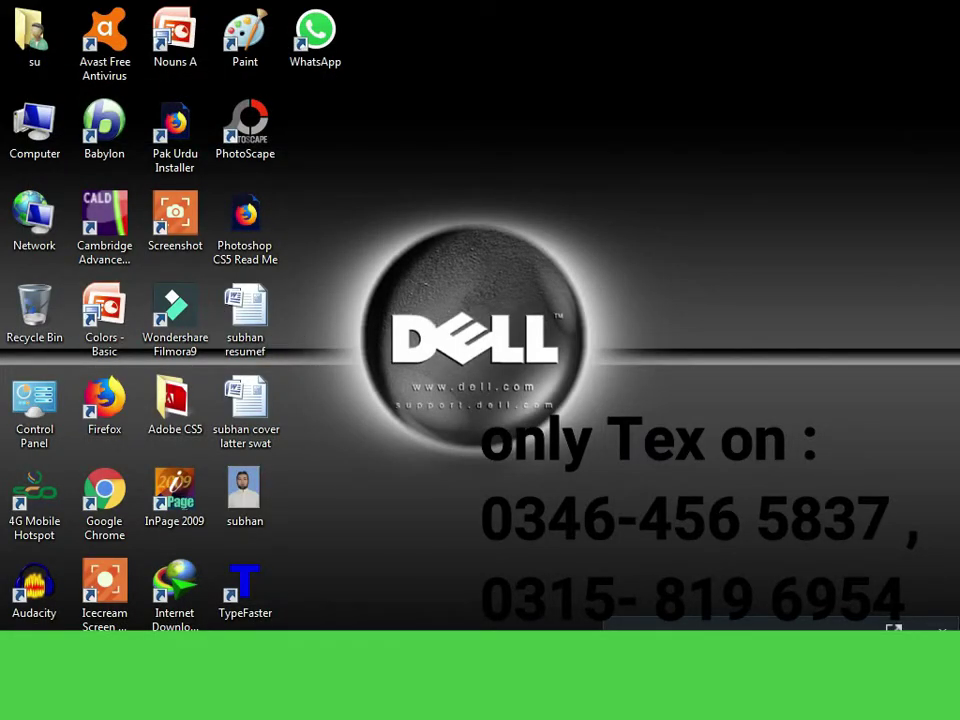
{"action": "key", "text": "super"}
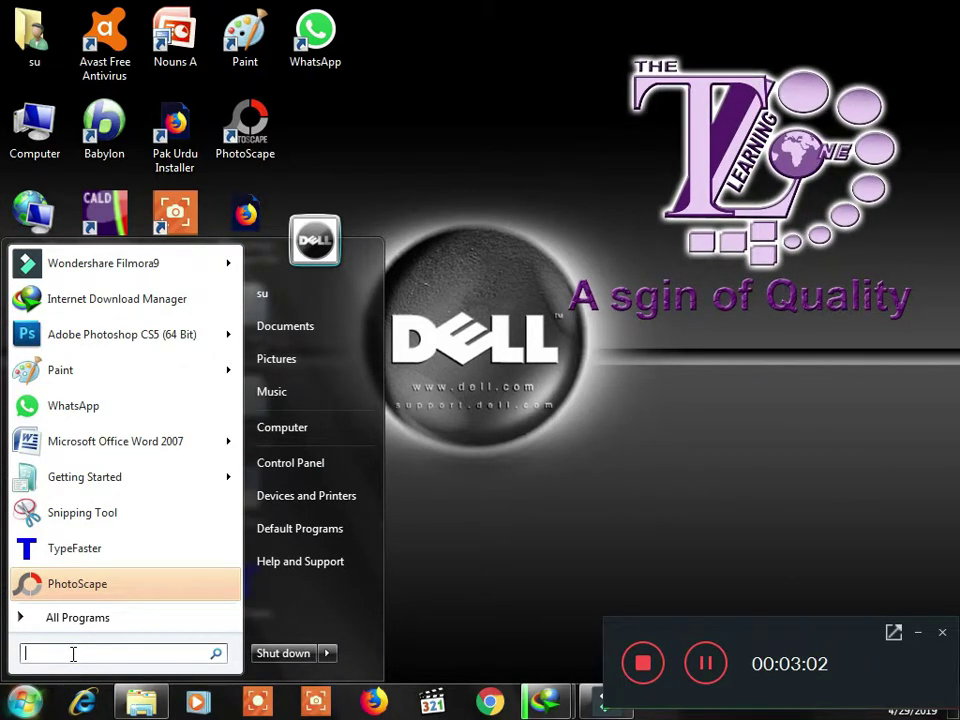
{"action": "type", "text": "pa"}
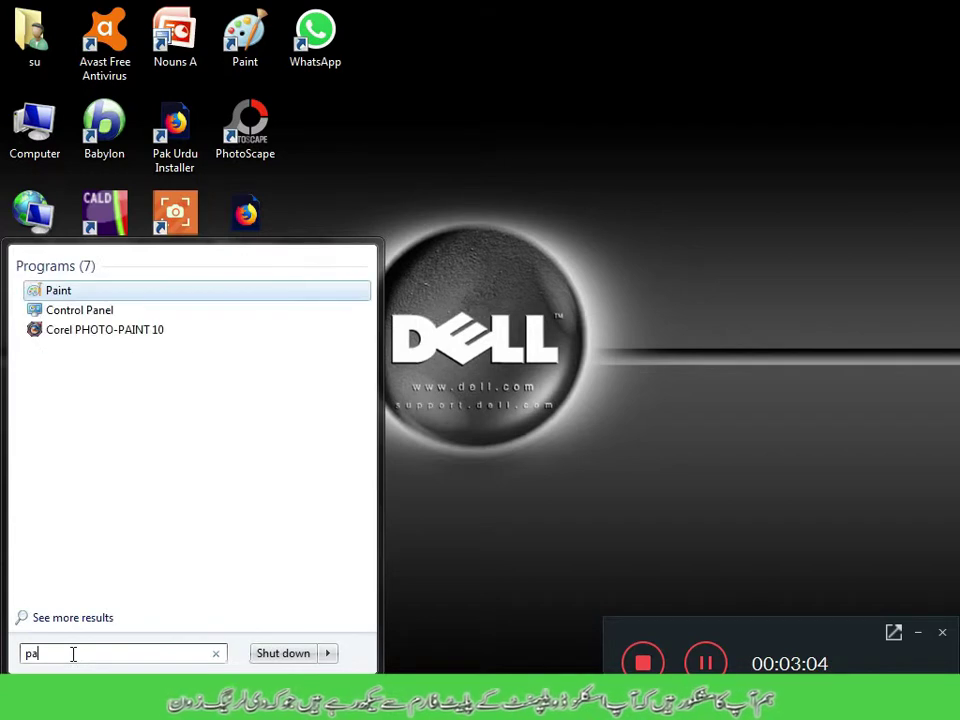
{"action": "type", "text": "int"}
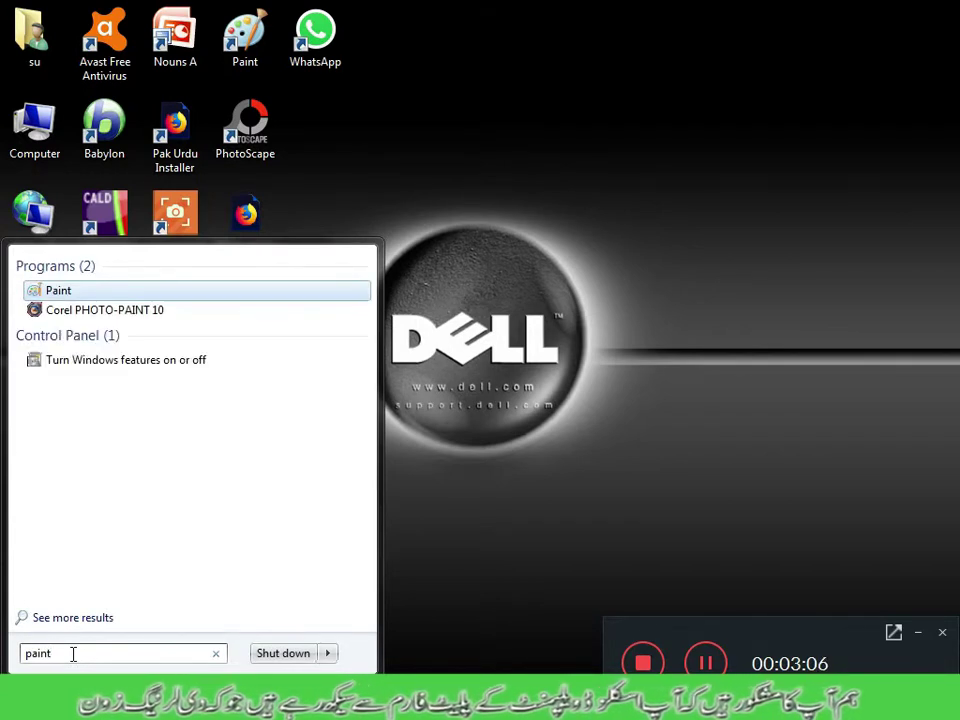
{"action": "left_click", "coordinate": [116, 292]}
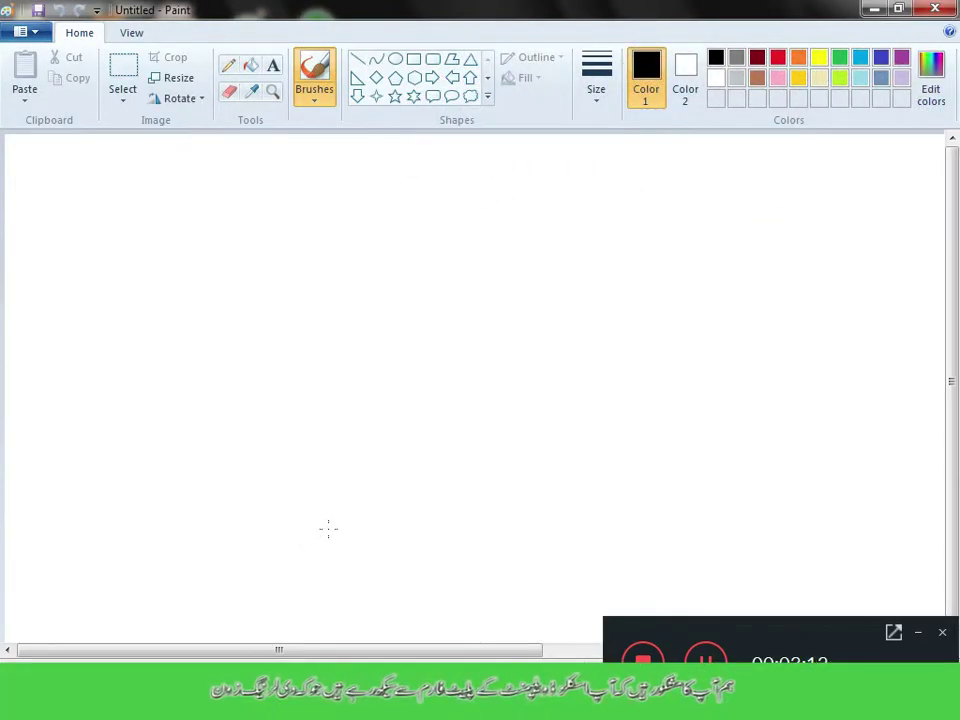
{"action": "left_click", "coordinate": [950, 8]}
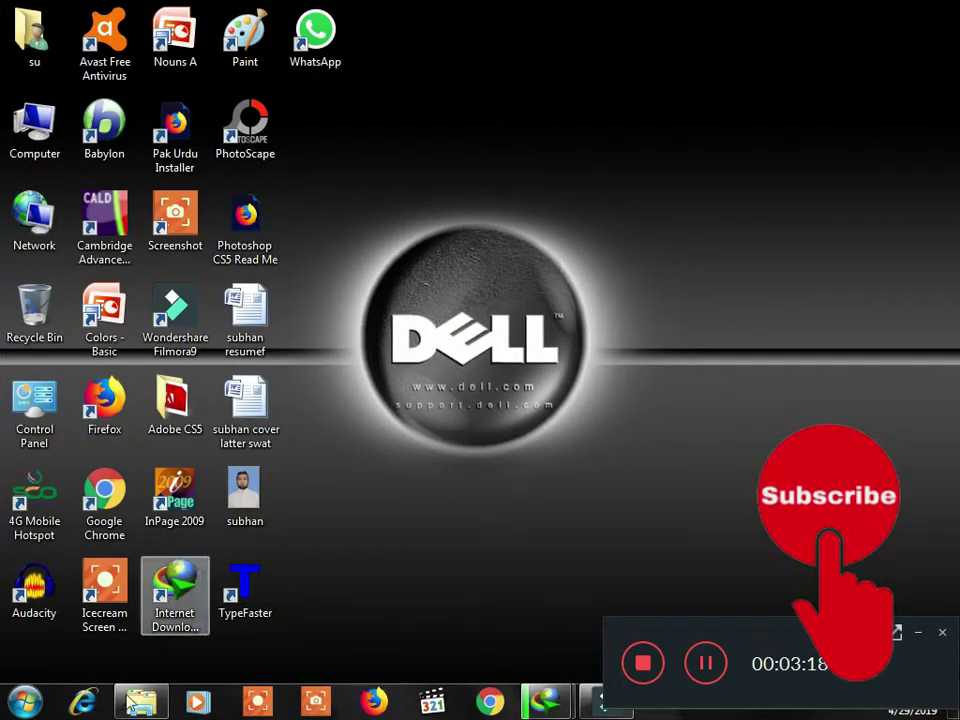
Drag Paint from the Start menu onto the desktop to create a shortcut.
{"action": "left_click", "coordinate": [26, 704]}
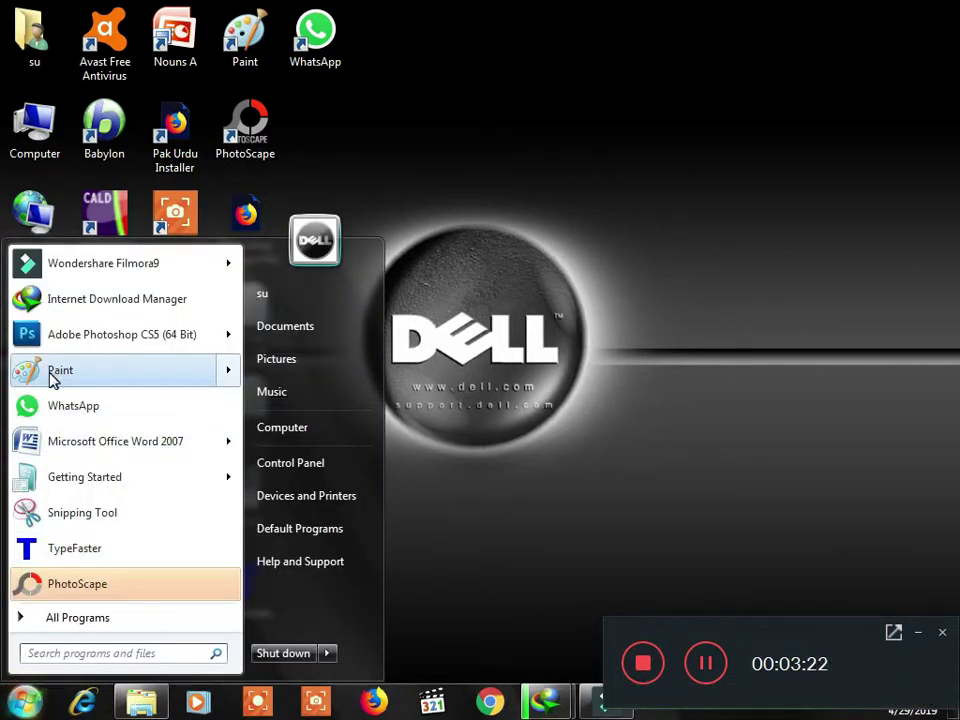
{"action": "mouse_move", "coordinate": [44, 377]}
{"action": "left_mouse_down"}
{"action": "mouse_move", "coordinate": [69, 388]}
{"action": "mouse_move", "coordinate": [433, 349]}
{"action": "mouse_move", "coordinate": [533, 266]}
{"action": "mouse_move", "coordinate": [561, 274]}
{"action": "left_mouse_up"}
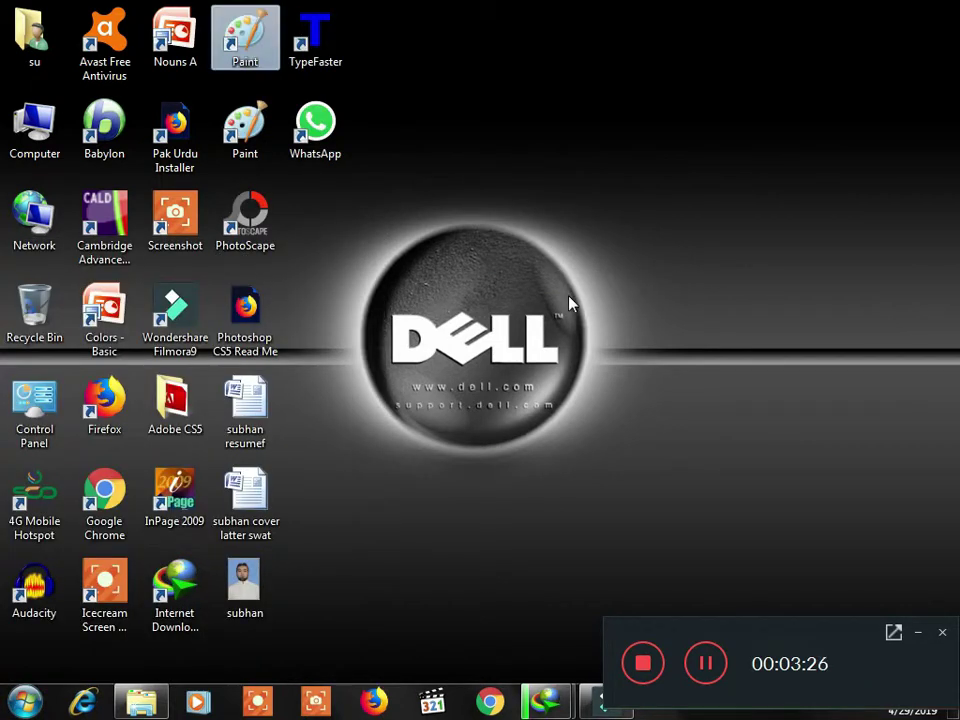
Launch Paint from the new desktop shortcut, minimize it, and restore it from the taskbar.
{"action": "double_click", "coordinate": [252, 48]}
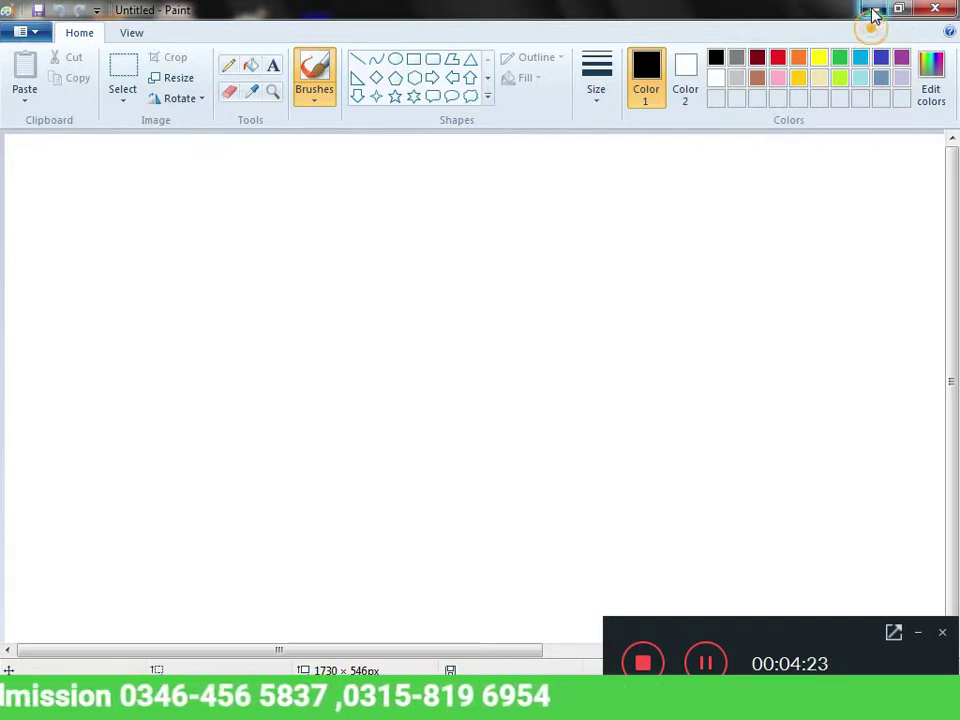
{"action": "left_click", "coordinate": [873, 12]}
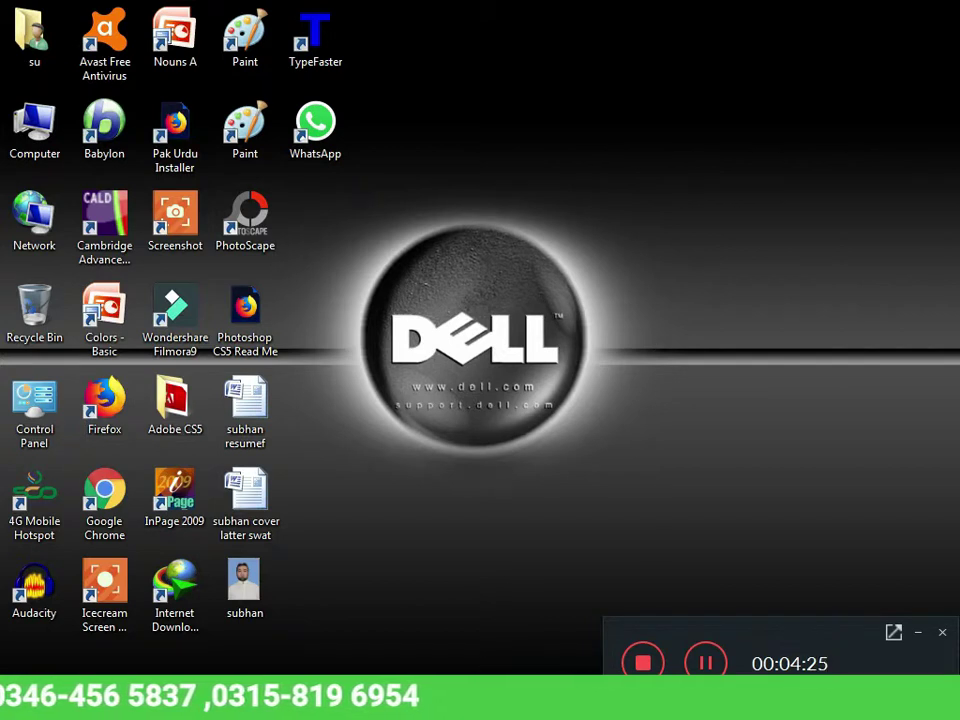
{"action": "mouse_move", "coordinate": [664, 705]}
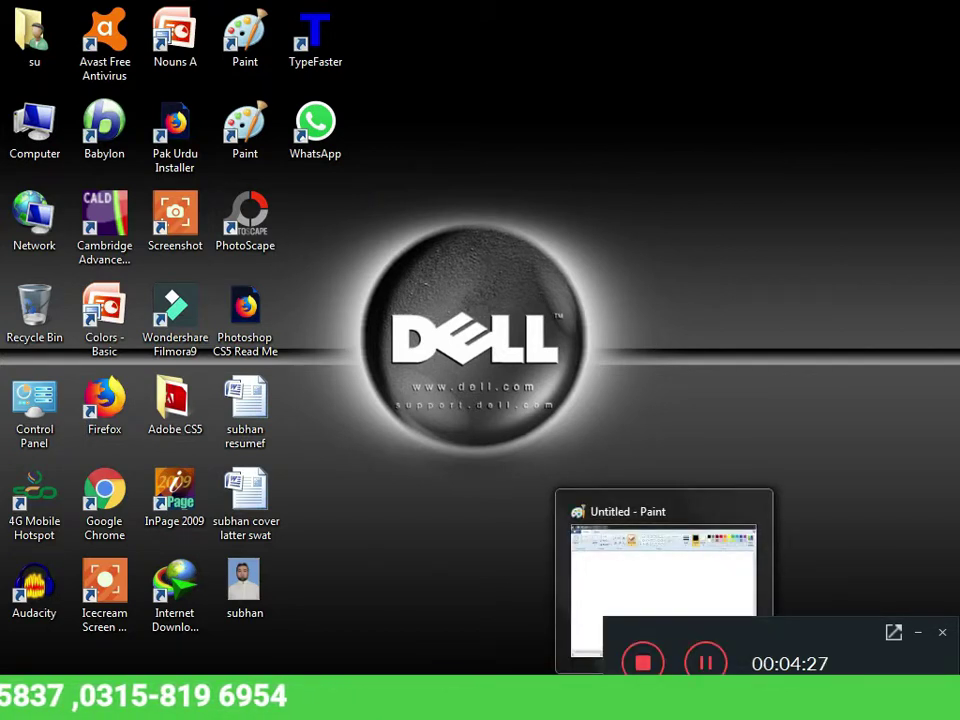
{"action": "left_click", "coordinate": [664, 590]}
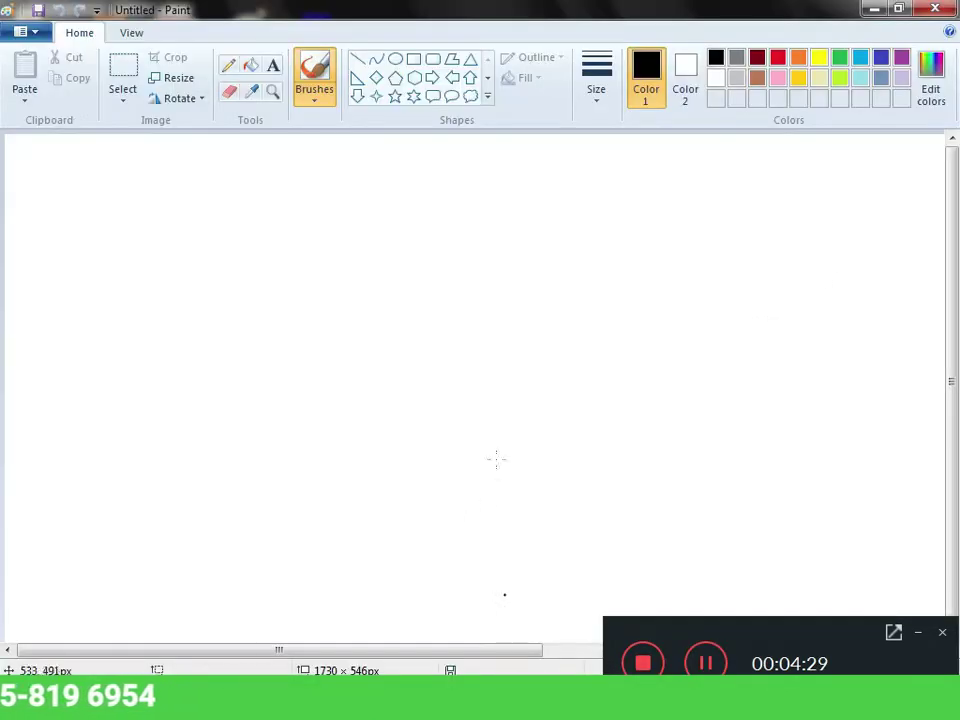
Restore the Paint window to a smaller size, move it slightly lower, then close and relaunch Paint.
{"action": "left_click", "coordinate": [899, 10]}
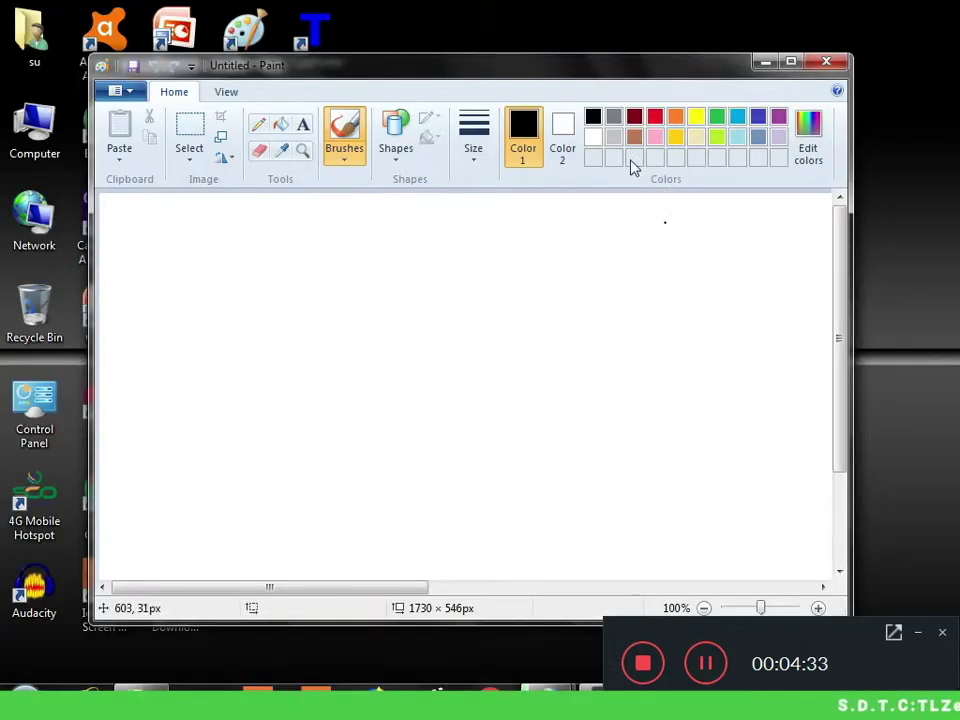
{"action": "mouse_move", "coordinate": [535, 75]}
{"action": "left_mouse_down"}
{"action": "mouse_move", "coordinate": [536, 165]}
{"action": "mouse_move", "coordinate": [606, 71]}
{"action": "mouse_move", "coordinate": [535, 85]}
{"action": "left_mouse_up"}
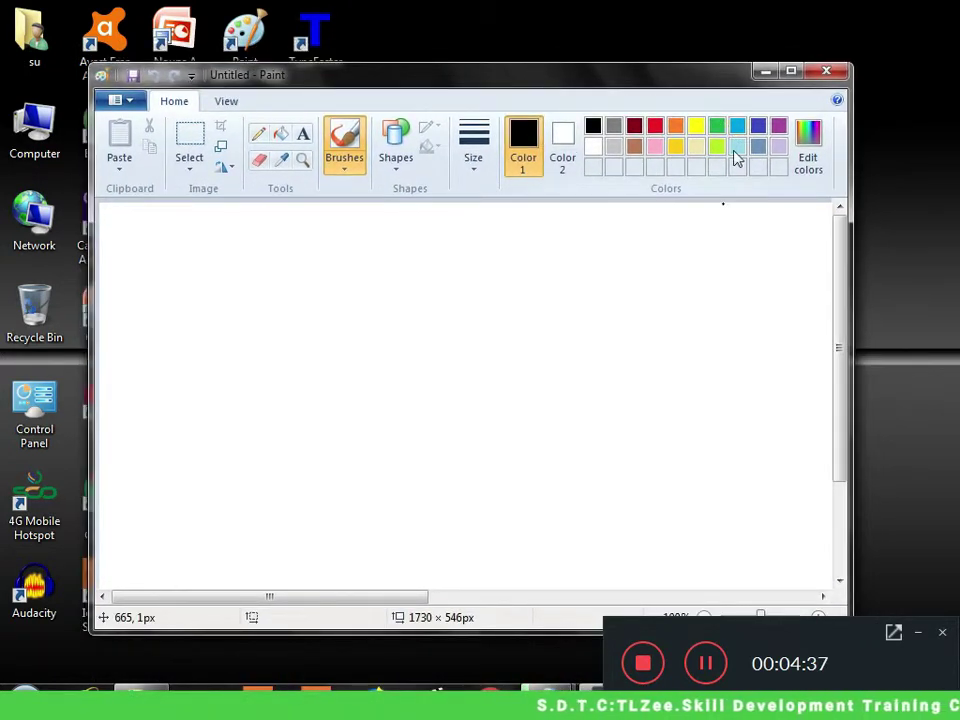
{"action": "left_click", "coordinate": [827, 73]}
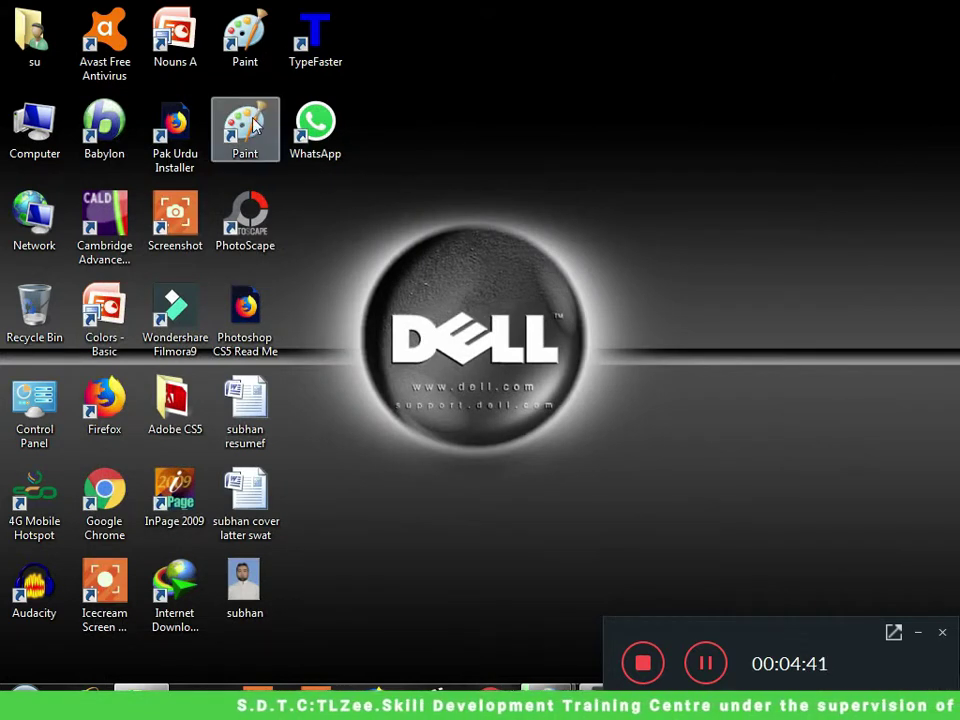
{"action": "double_click", "coordinate": [245, 128]}
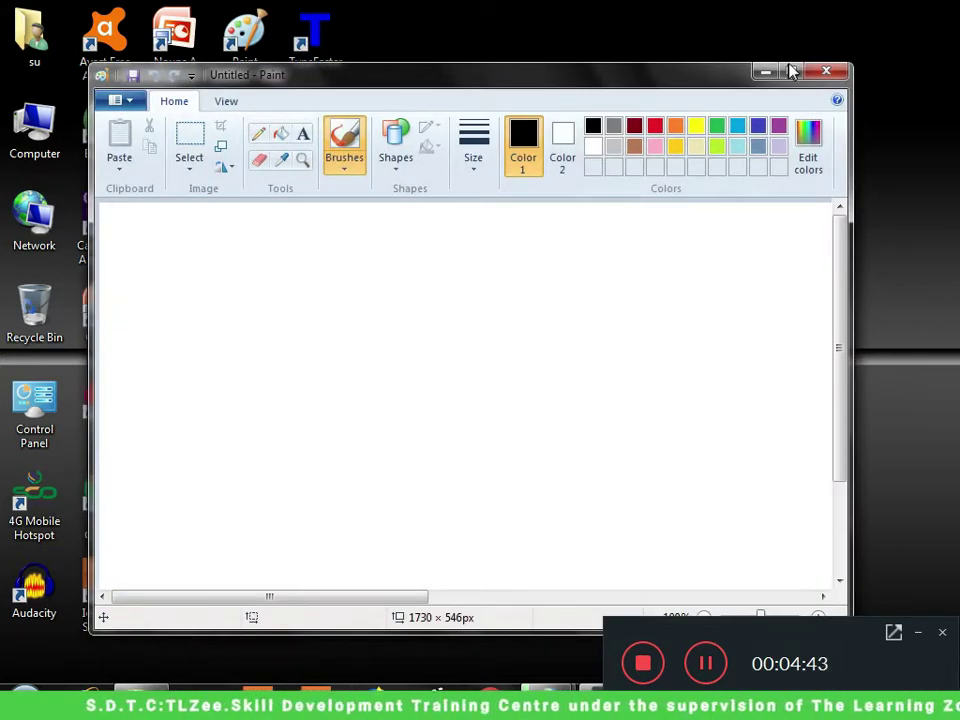
Maximize the Paint window so the blank canvas fills the screen.
{"action": "left_click", "coordinate": [790, 71]}
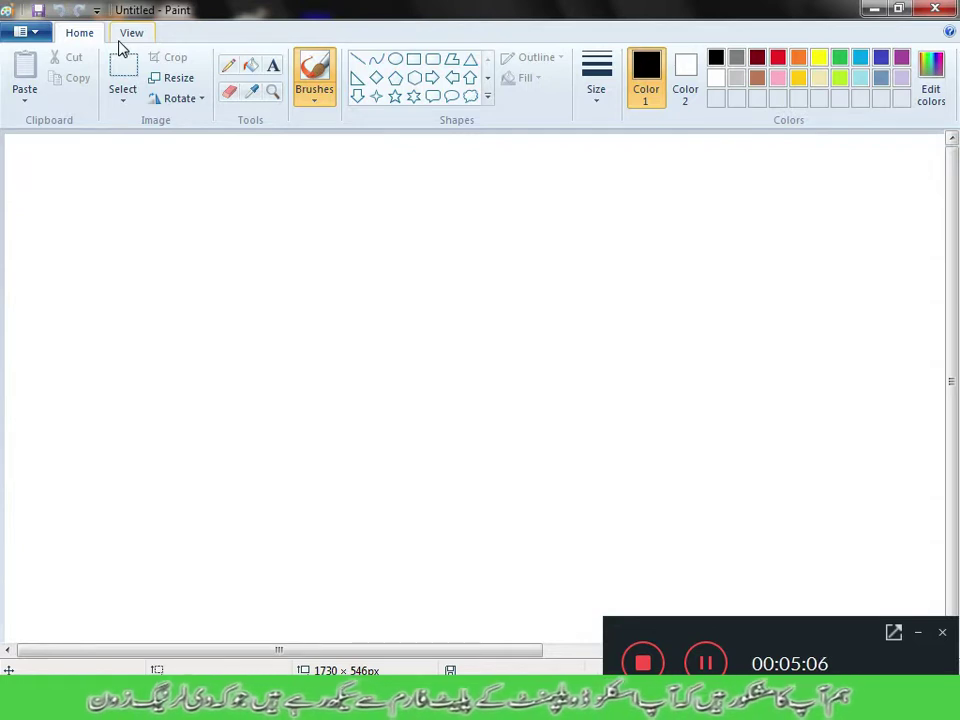
{"action": "left_click", "coordinate": [44, 40]}
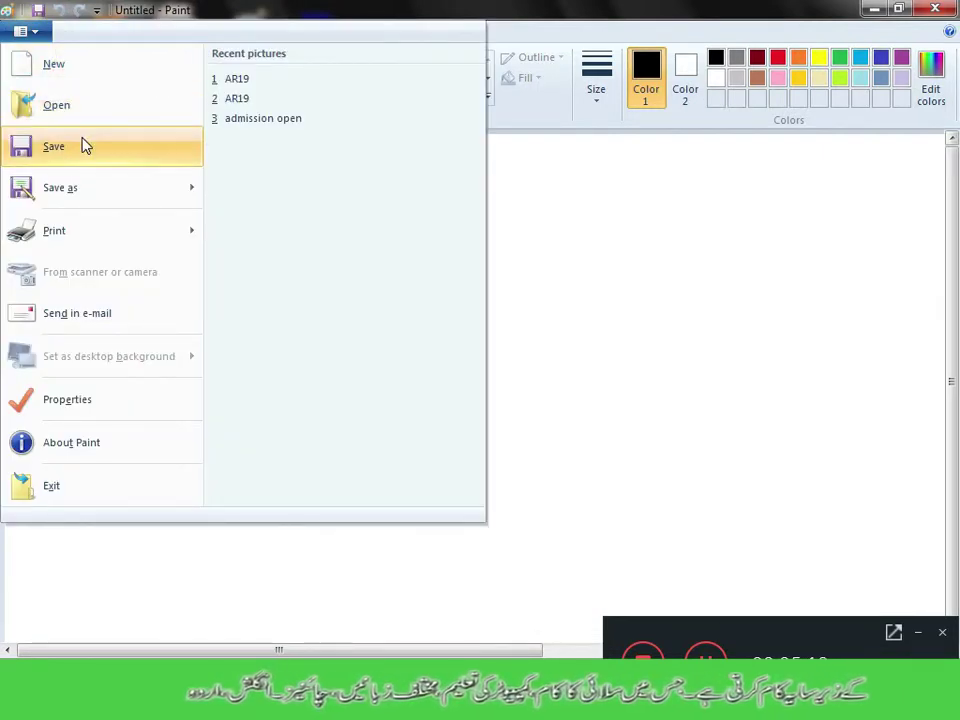
{"action": "left_click", "coordinate": [700, 258]}
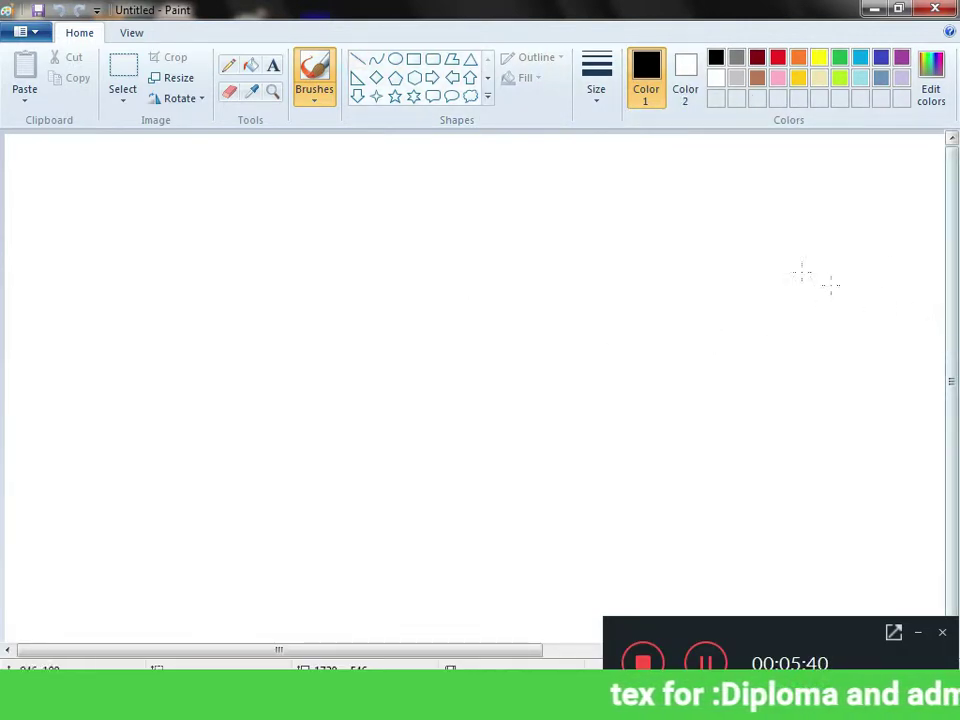
Brush a large black loop, overlapping inner loops, and a teardrop curve across the canvas.
{"action": "left_click", "coordinate": [259, 219]}
{"action": "mouse_move", "coordinate": [259, 219]}
{"action": "left_mouse_down"}
{"action": "mouse_move", "coordinate": [590, 195]}
{"action": "mouse_move", "coordinate": [789, 287]}
{"action": "mouse_move", "coordinate": [600, 433]}
{"action": "mouse_move", "coordinate": [285, 386]}
{"action": "mouse_move", "coordinate": [272, 232]}
{"action": "mouse_move", "coordinate": [208, 272]}
{"action": "mouse_move", "coordinate": [220, 370]}
{"action": "mouse_move", "coordinate": [428, 387]}
{"action": "left_mouse_up"}
{"action": "mouse_move", "coordinate": [589, 364]}
{"action": "left_mouse_down"}
{"action": "mouse_move", "coordinate": [570, 399]}
{"action": "mouse_move", "coordinate": [516, 234]}
{"action": "left_mouse_up"}
{"action": "mouse_move", "coordinate": [585, 240]}
{"action": "left_mouse_down"}
{"action": "mouse_move", "coordinate": [570, 386]}
{"action": "mouse_move", "coordinate": [530, 229]}
{"action": "left_mouse_up"}
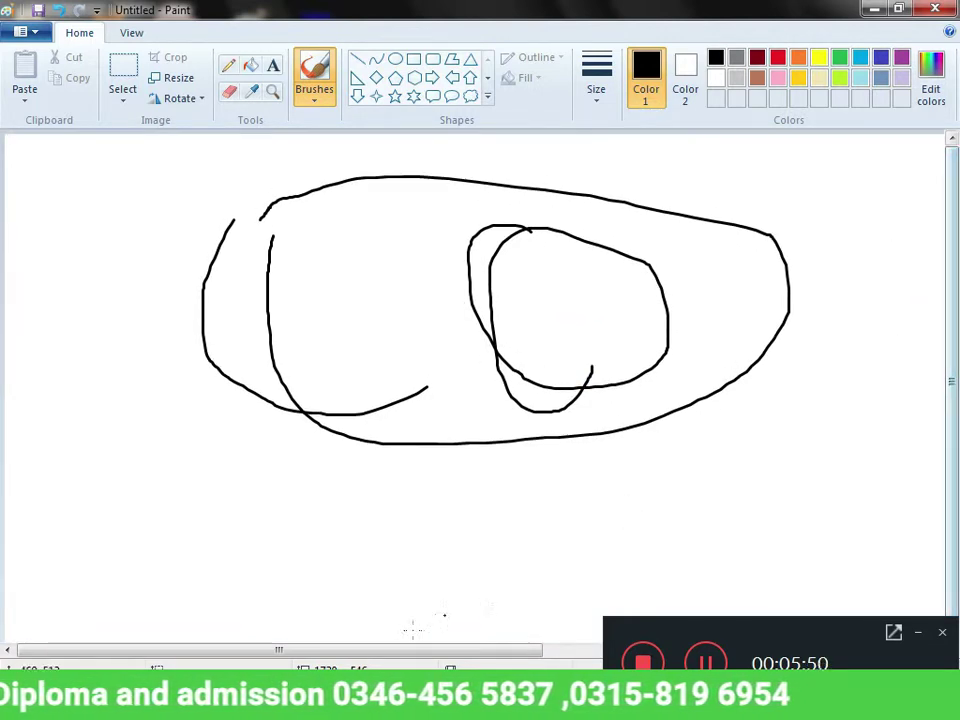
{"action": "mouse_move", "coordinate": [347, 662]}
{"action": "left_mouse_down"}
{"action": "mouse_move", "coordinate": [795, 655]}
{"action": "mouse_move", "coordinate": [246, 647]}
{"action": "mouse_move", "coordinate": [520, 652]}
{"action": "left_mouse_up"}
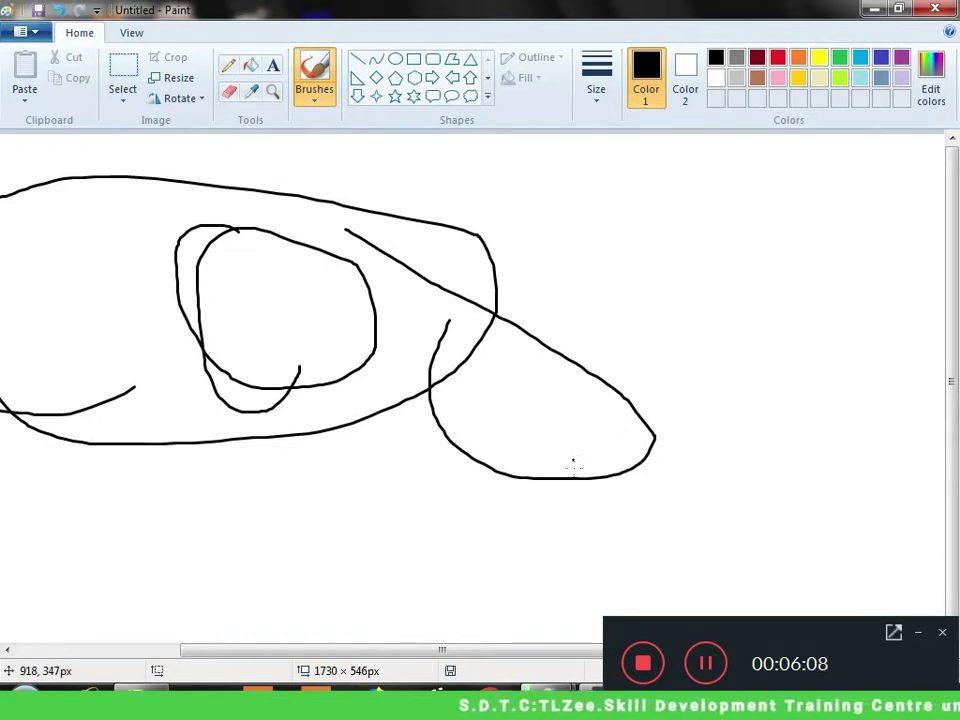
{"action": "scroll", "coordinate": [875, 415], "scroll_direction": "down", "scroll_amount": 1}
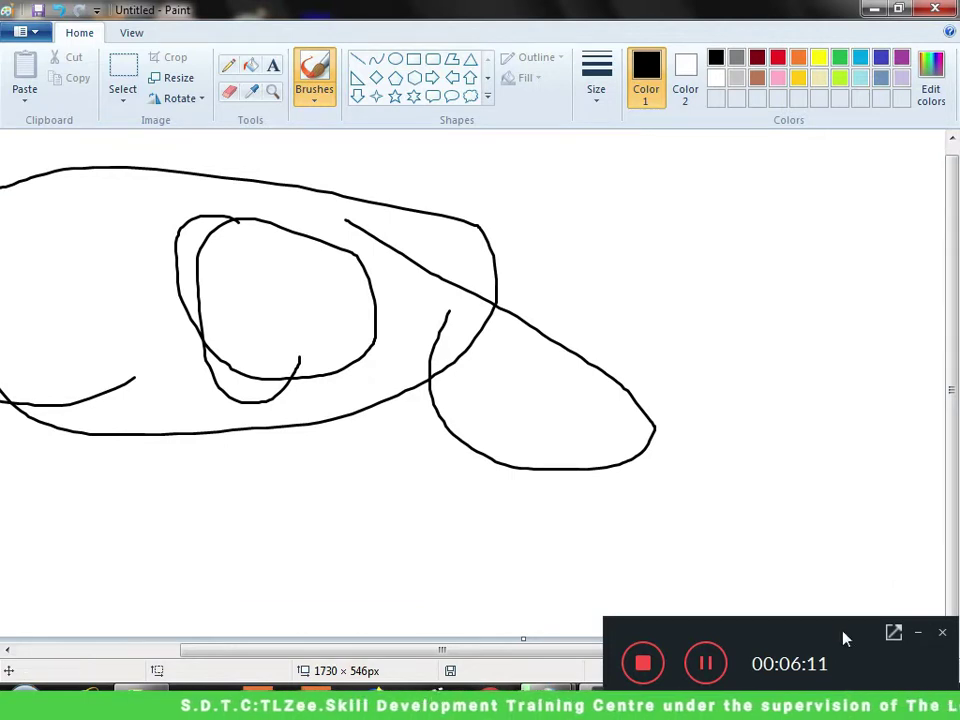
{"action": "left_click_drag", "start_coordinate": [836, 630], "coordinate": [566, 633]}
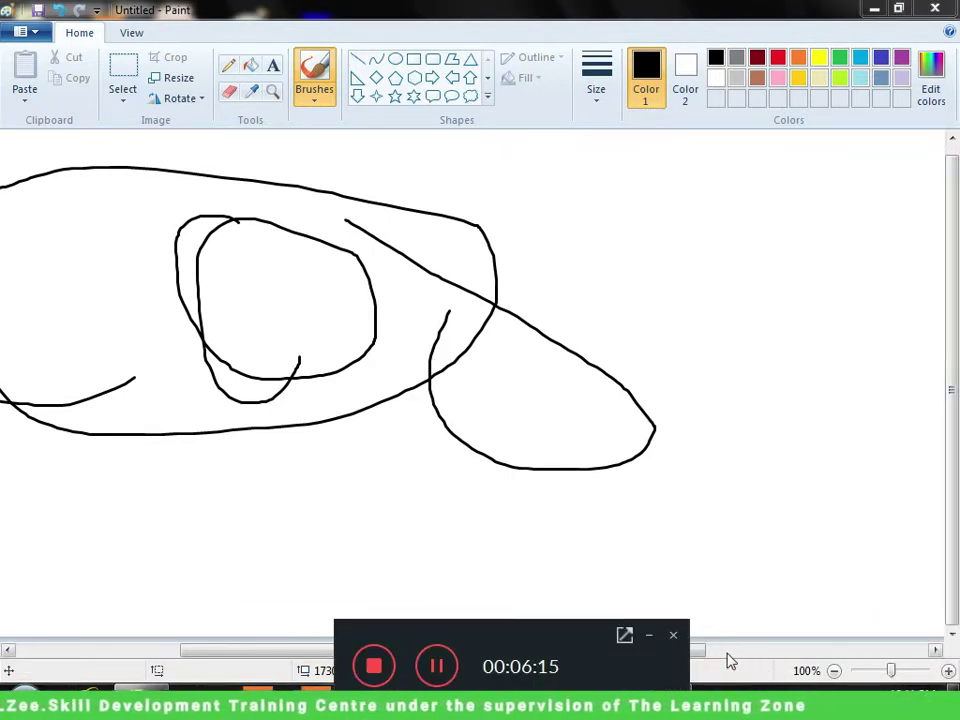
{"action": "left_click_drag", "start_coordinate": [696, 651], "coordinate": [936, 662]}
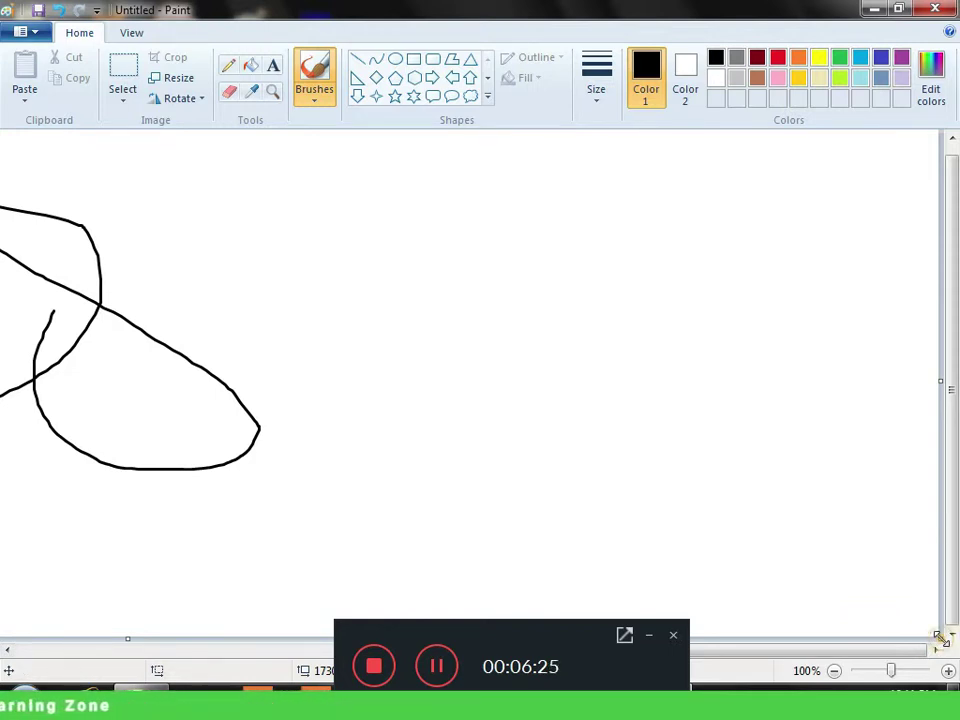
Shrink the canvas from its corner and right edge, then extend its height downward.
{"action": "left_click_drag", "start_coordinate": [928, 628], "coordinate": [595, 427]}
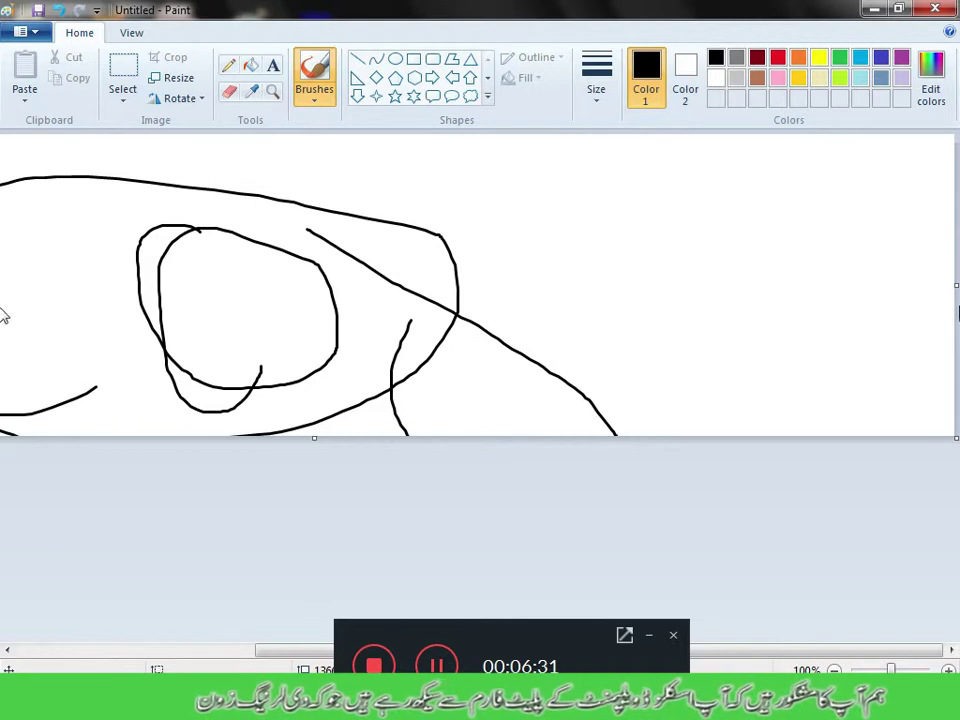
{"action": "left_click_drag", "start_coordinate": [955, 288], "coordinate": [697, 292]}
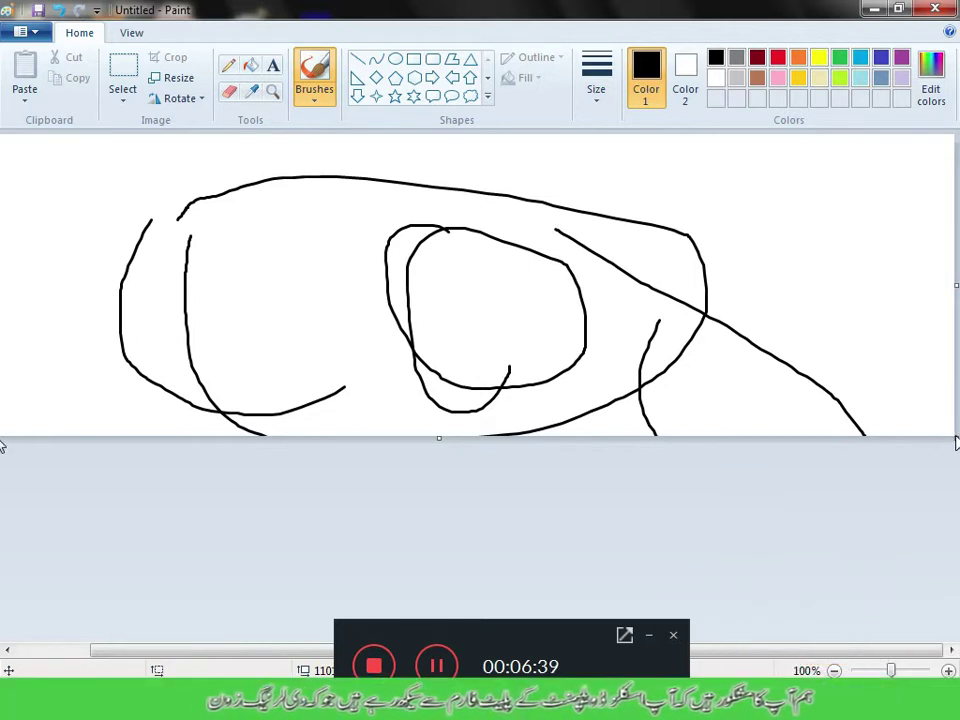
{"action": "left_click_drag", "start_coordinate": [955, 440], "coordinate": [953, 645]}
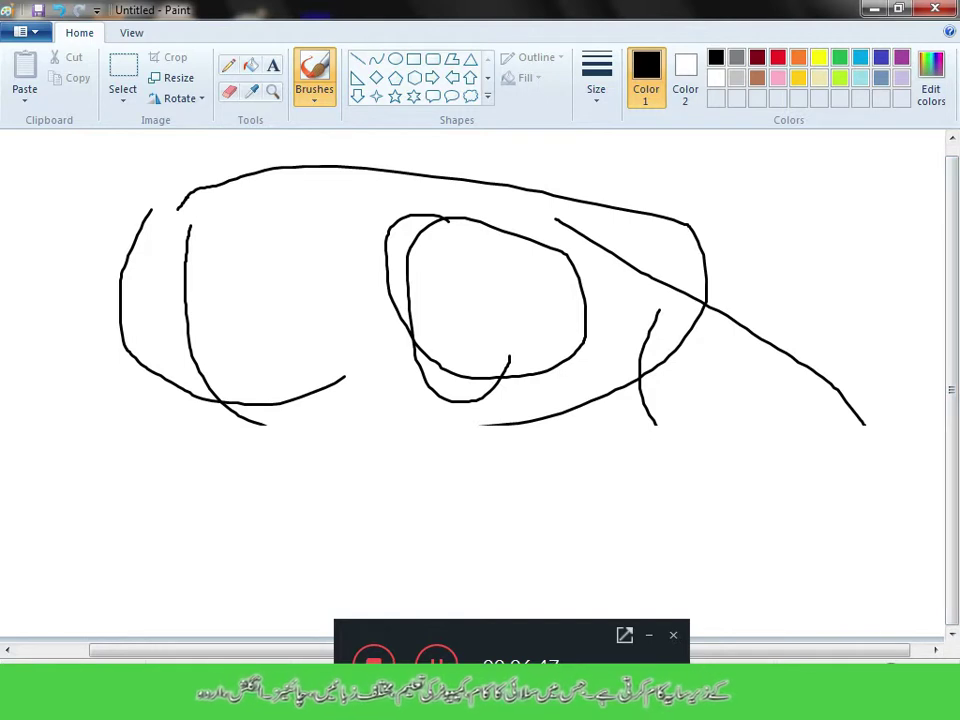
Zoom the canvas out to 25%, then back in to 50% to show the whole doodle.
{"action": "scroll", "coordinate": [848, 662], "scroll_direction": "up", "scroll_amount": 2}
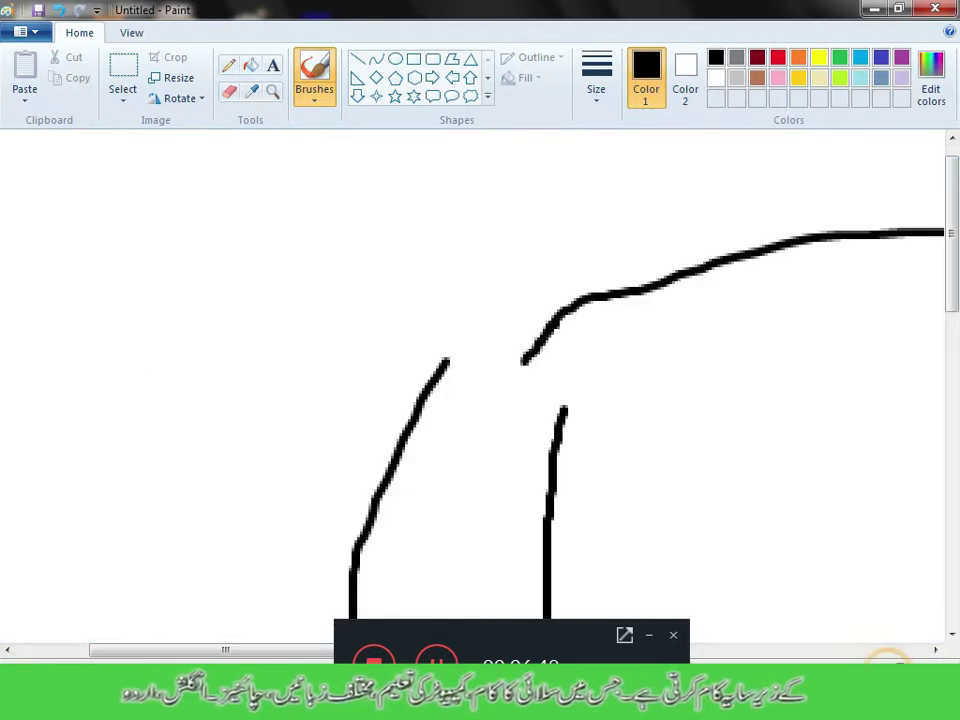
{"action": "scroll", "coordinate": [865, 681], "scroll_direction": "down", "scroll_amount": 5}
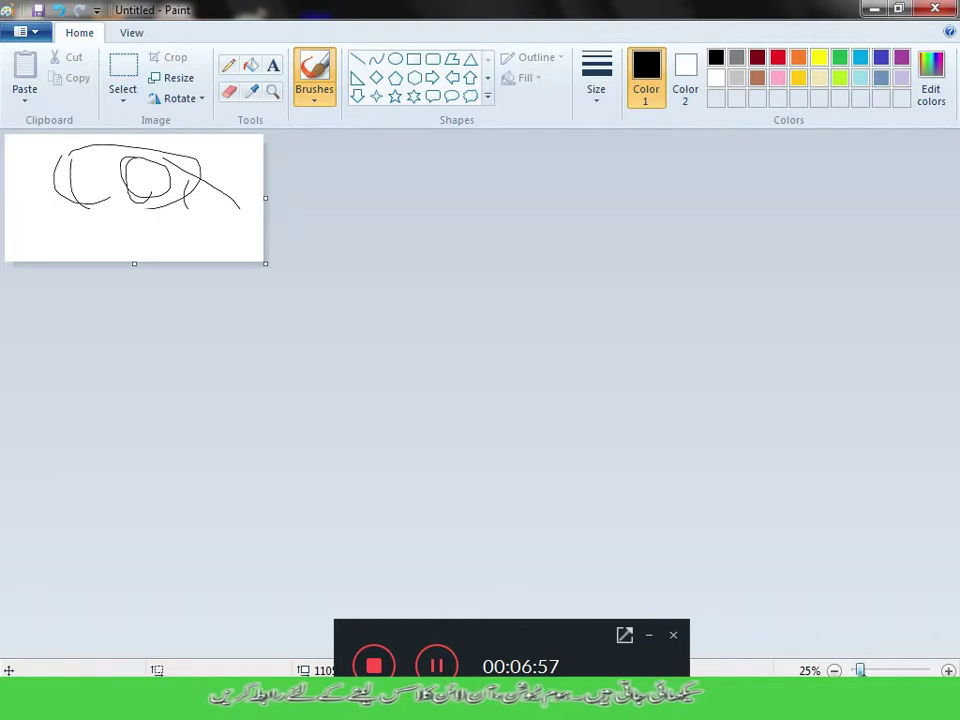
{"action": "scroll", "coordinate": [865, 681], "scroll_direction": "up", "scroll_amount": 1}
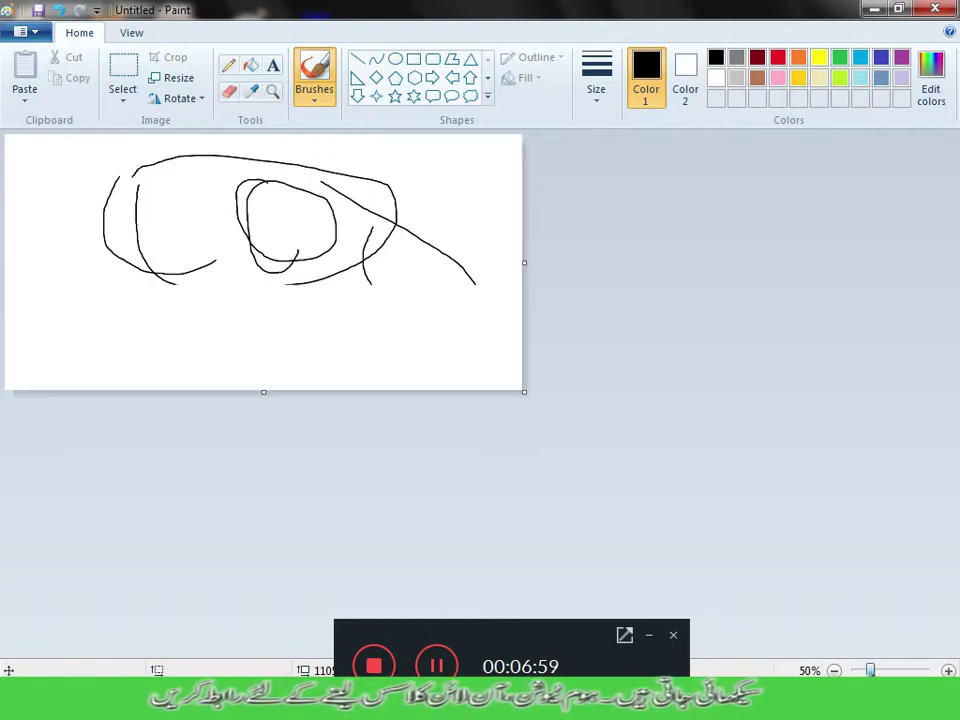